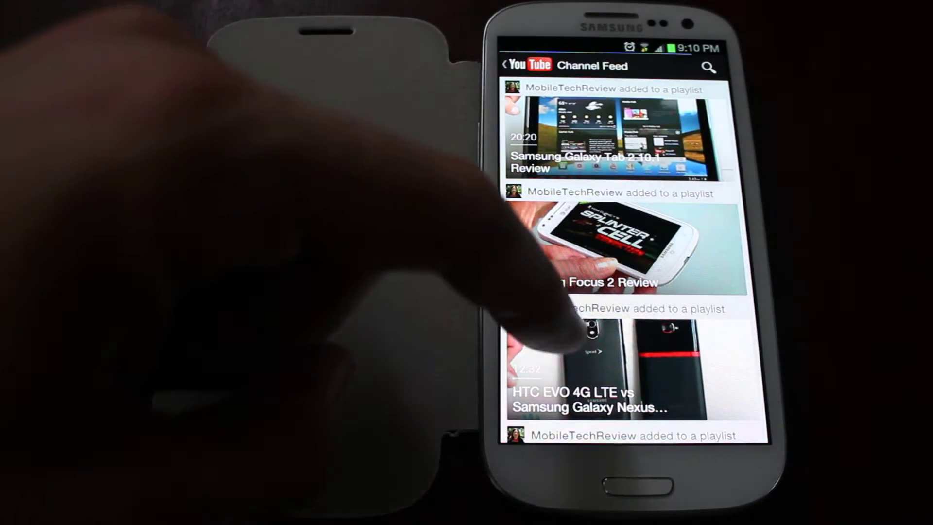
pyautogui.scroll(-5, 576, 291)
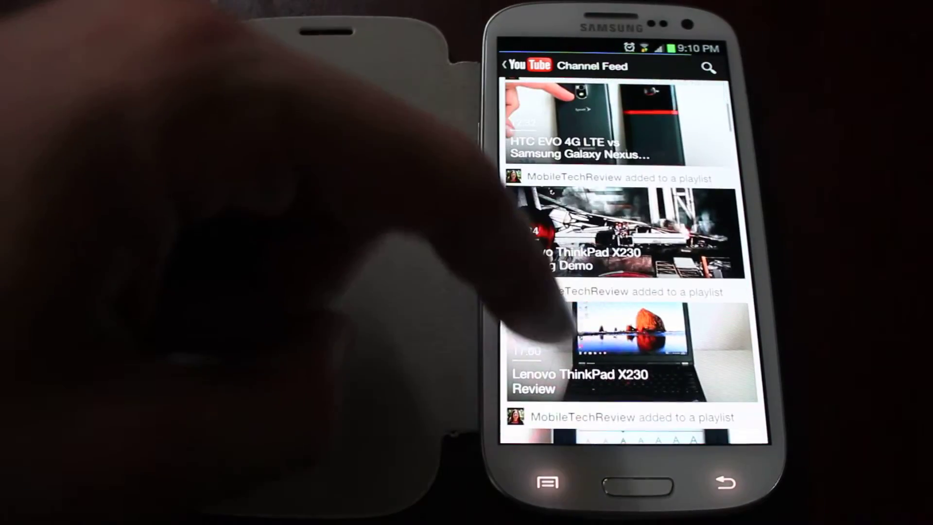
pyautogui.scroll(-3, 569, 292)
pyautogui.scroll(3, 620, 255)
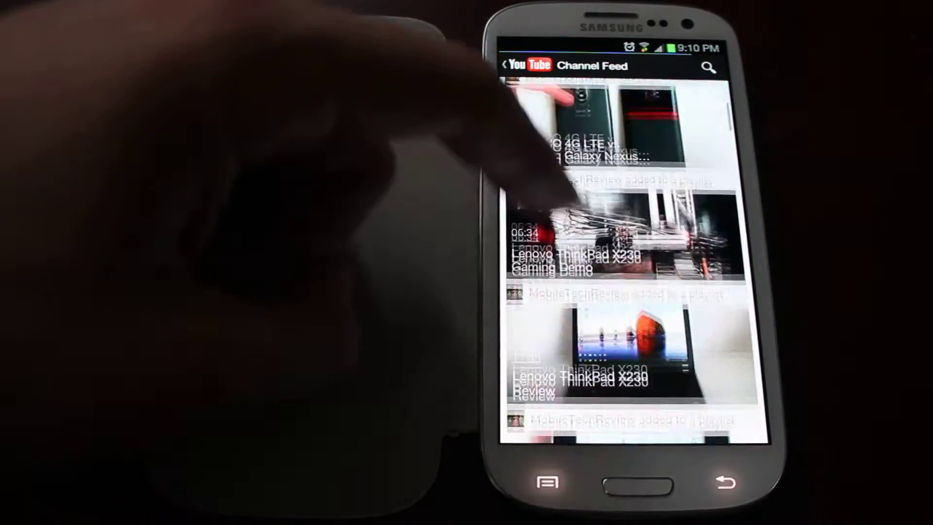
pyautogui.scroll(-5, 627, 263)
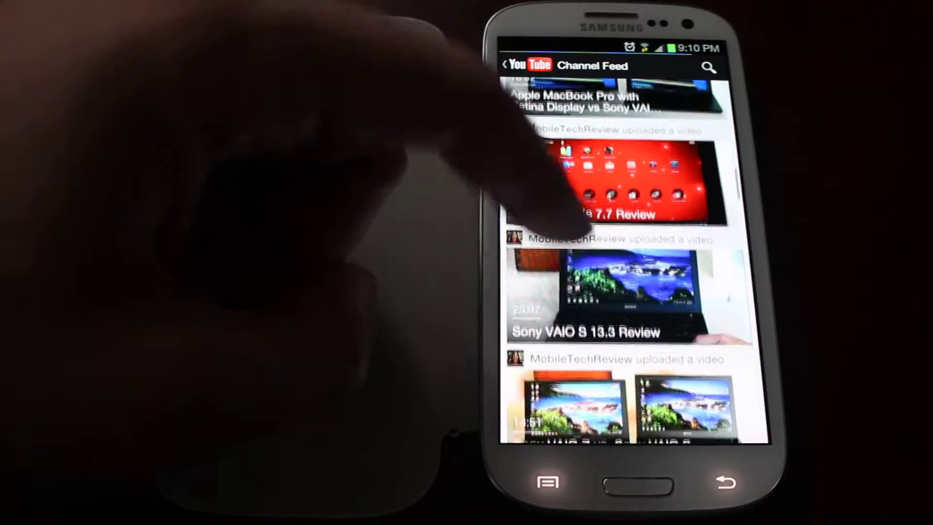
pyautogui.scroll(-1, 583, 255)
pyautogui.scroll(-2, 576, 175)
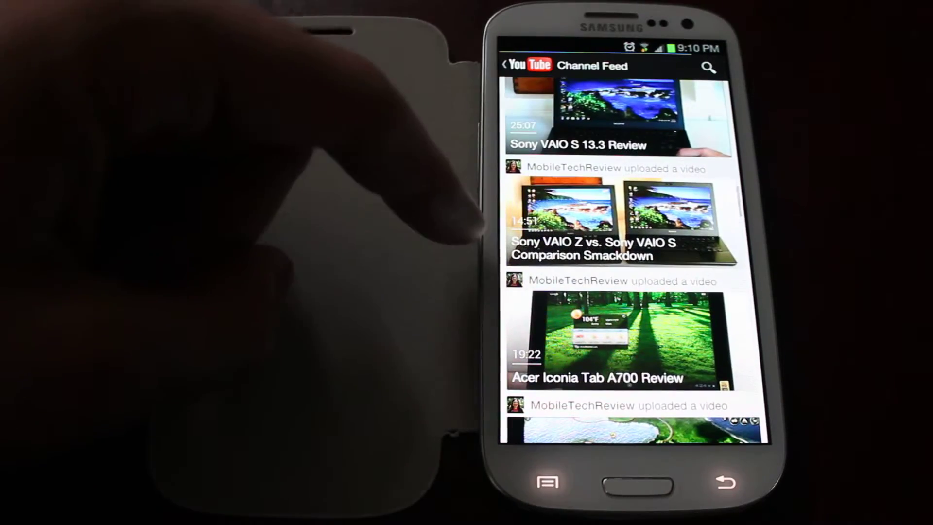
pyautogui.scroll(-3, 562, 292)
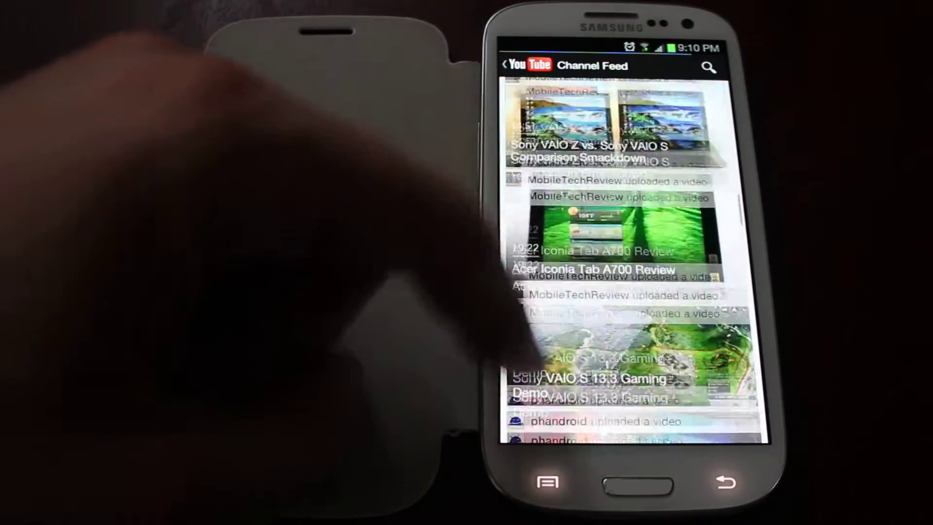
pyautogui.scroll(5, 619, 255)
pyautogui.scroll(-5, 583, 255)
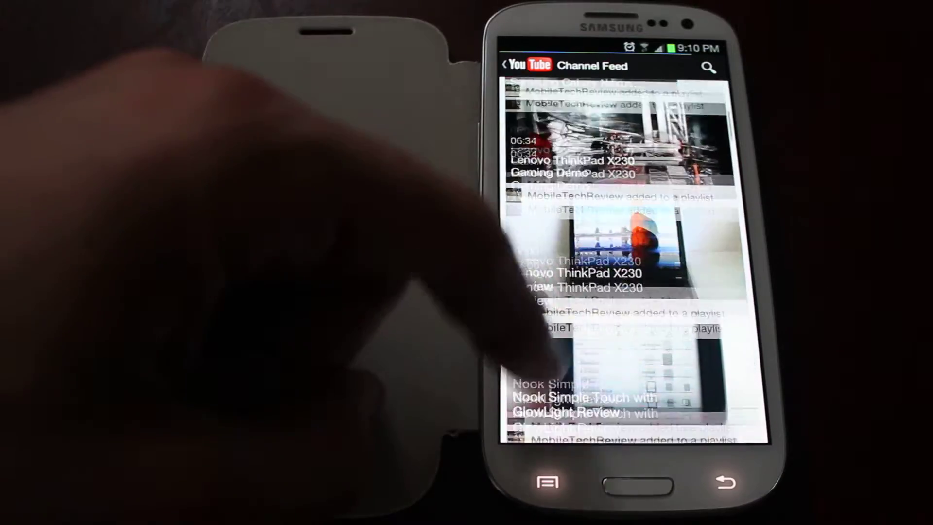
pyautogui.scroll(-5, 583, 291)
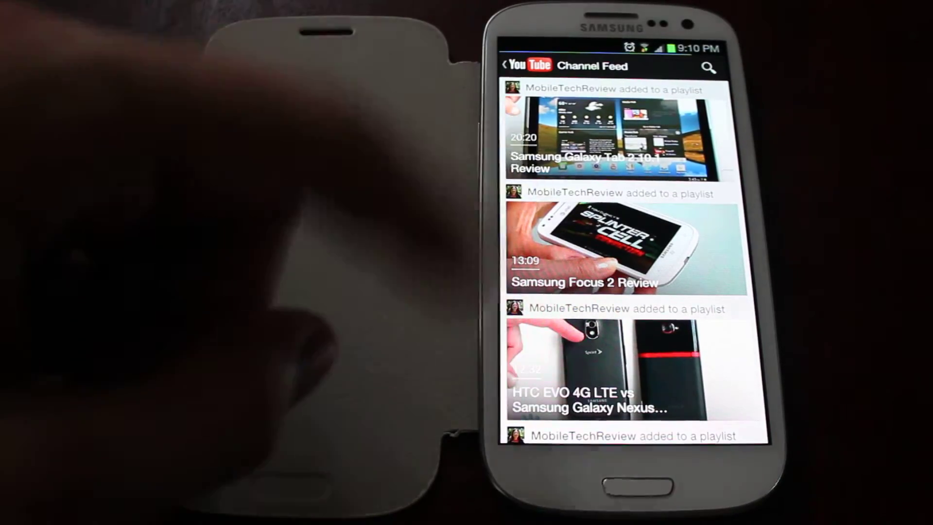
pyautogui.scroll(-5, 620, 255)
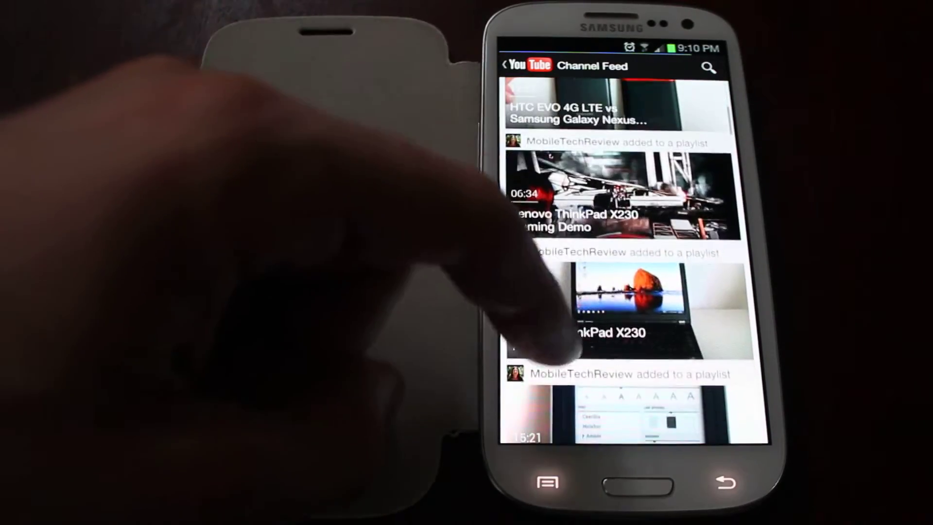
pyautogui.scroll(-5, 619, 255)
pyautogui.scroll(-5, 619, 255)
pyautogui.scroll(-5, 619, 256)
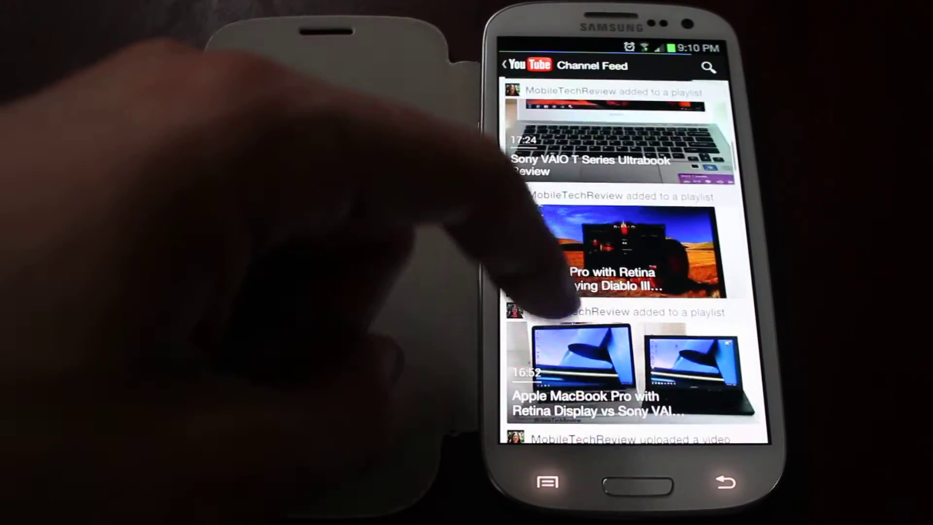
pyautogui.scroll(-5, 619, 255)
pyautogui.scroll(-1, 562, 193)
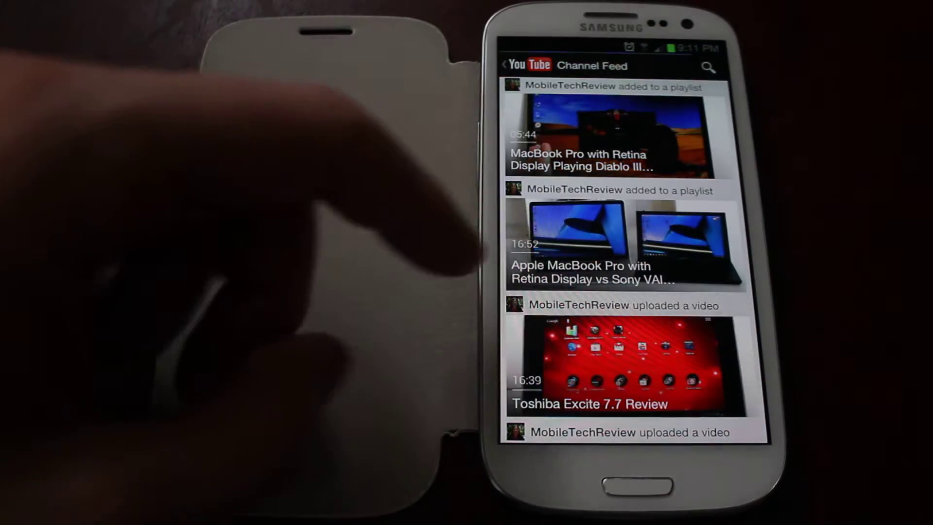
pyautogui.scroll(-2, 605, 333)
pyautogui.scroll(3, 613, 219)
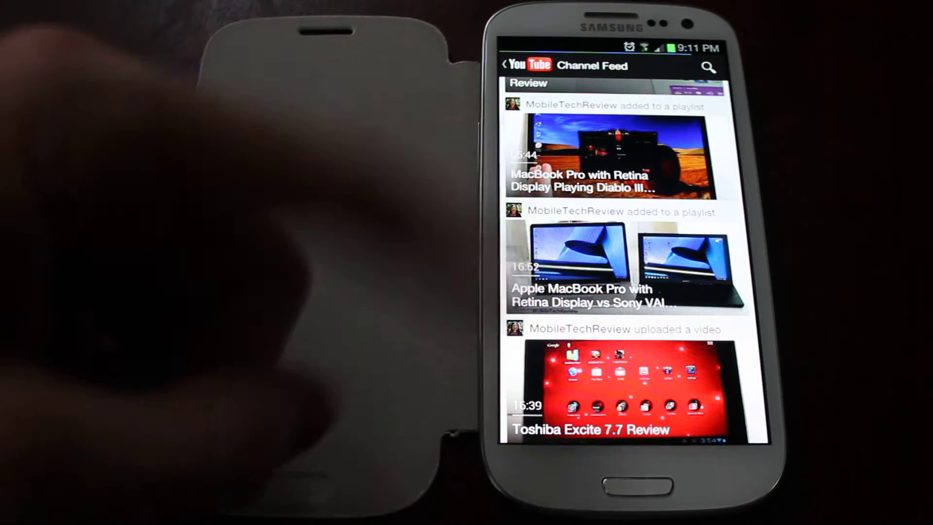
pyautogui.scroll(-3, 624, 314)
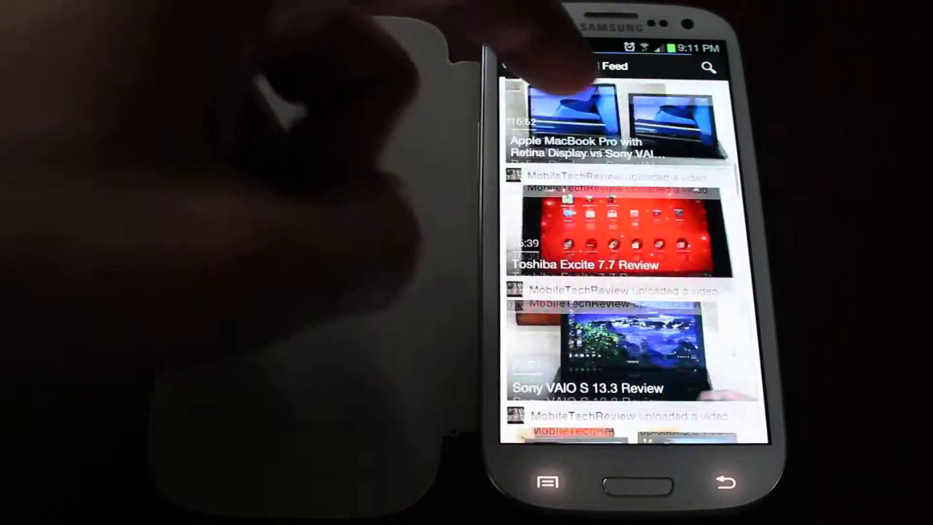
pyautogui.scroll(-5, 605, 321)
pyautogui.scroll(-5, 625, 314)
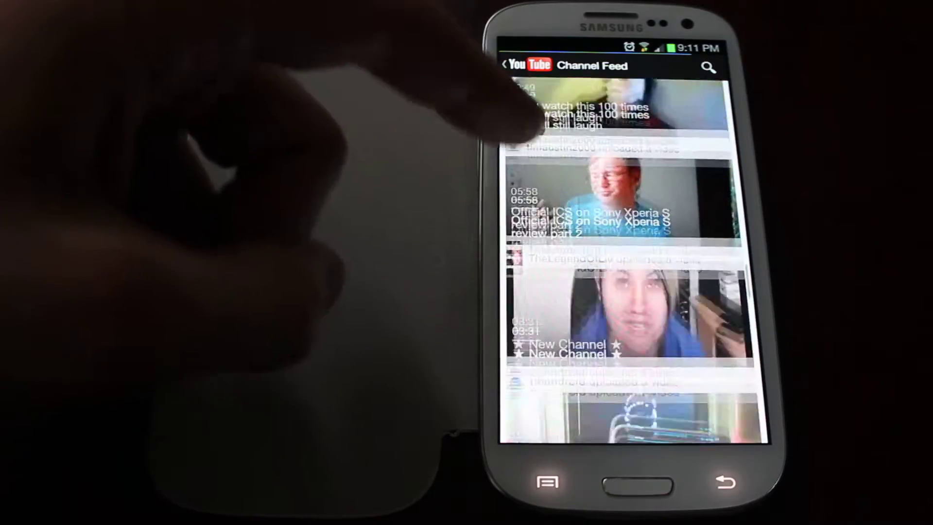
pyautogui.scroll(-5, 624, 291)
pyautogui.scroll(-5, 625, 292)
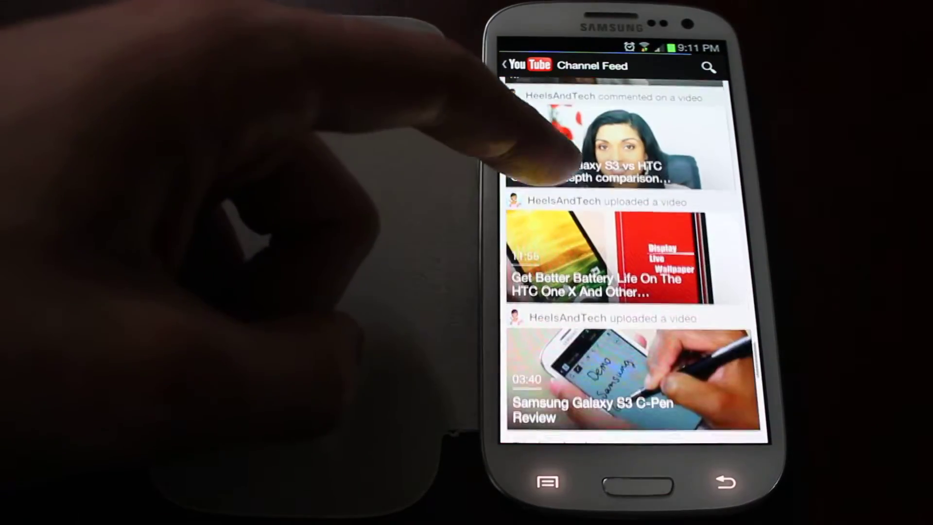
pyautogui.scroll(-5, 624, 292)
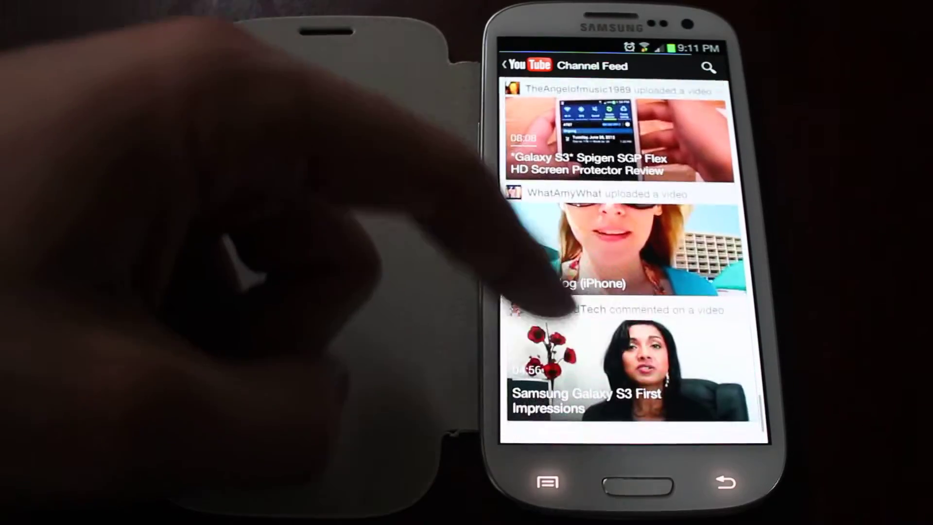
pyautogui.scroll(5, 625, 292)
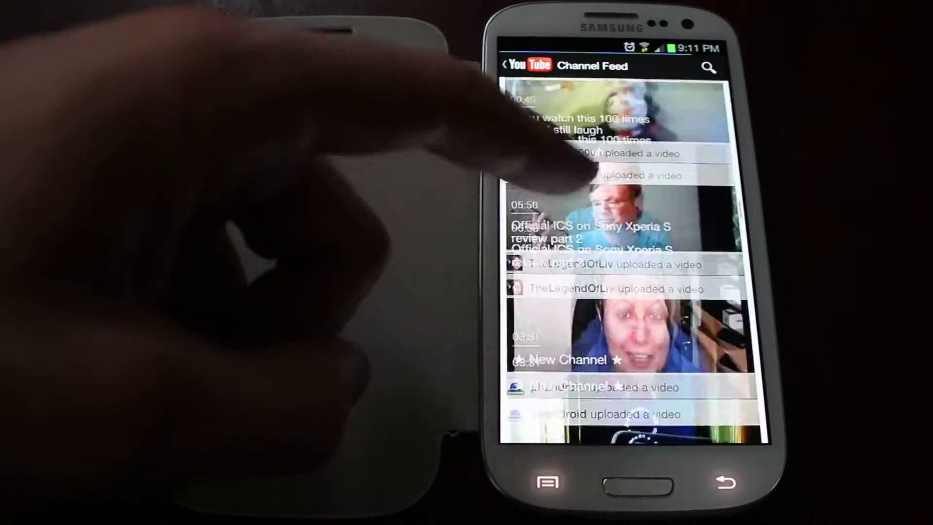
pyautogui.scroll(5, 521, 284)
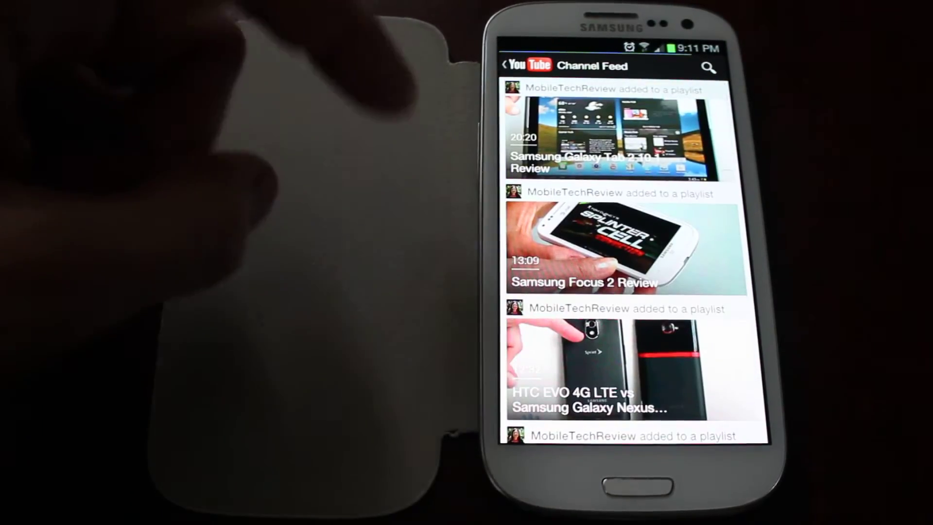
# Open the navigation drawer with the subscribed channels and From YouTube categories
pyautogui.click(526, 65)
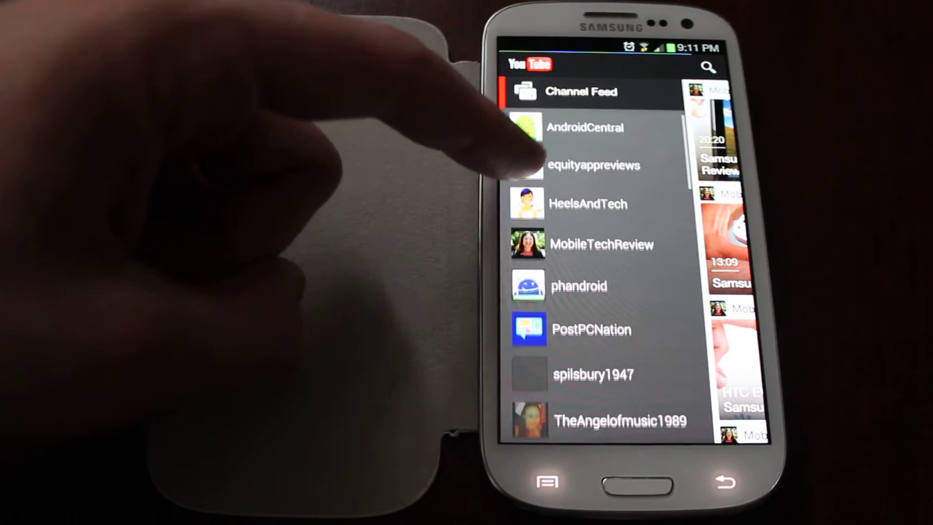
pyautogui.scroll(-2, 511, 320)
pyautogui.scroll(-3, 510, 292)
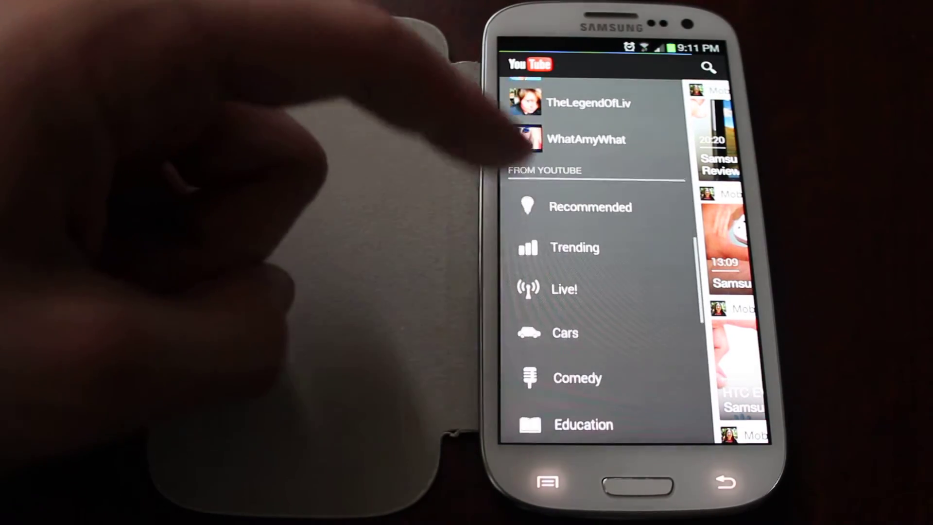
pyautogui.scroll(-2, 526, 292)
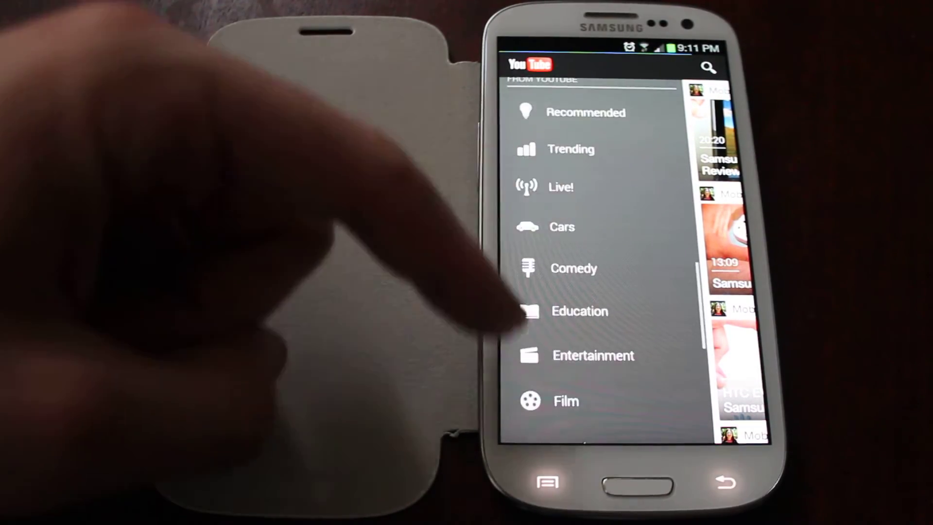
pyautogui.scroll(-3, 525, 277)
pyautogui.scroll(-1, 554, 255)
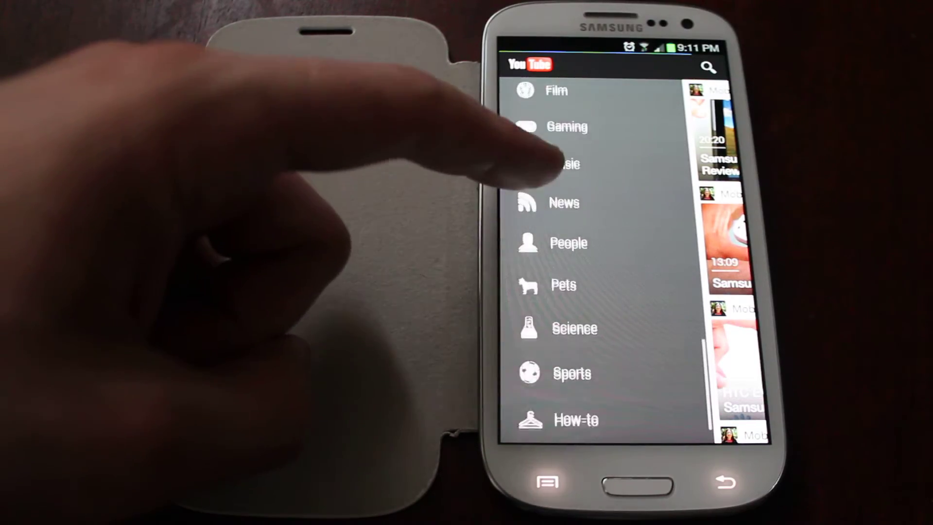
pyautogui.scroll(5, 528, 281)
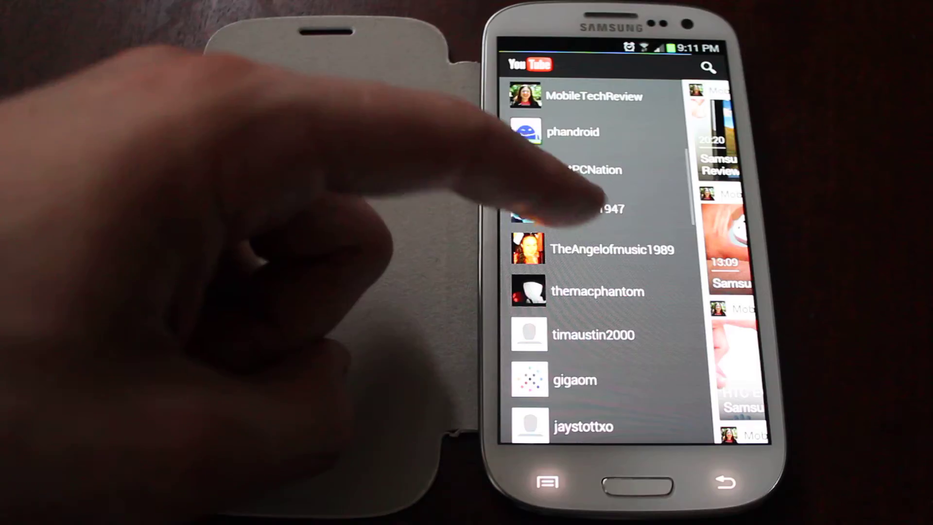
pyautogui.click(555, 208)
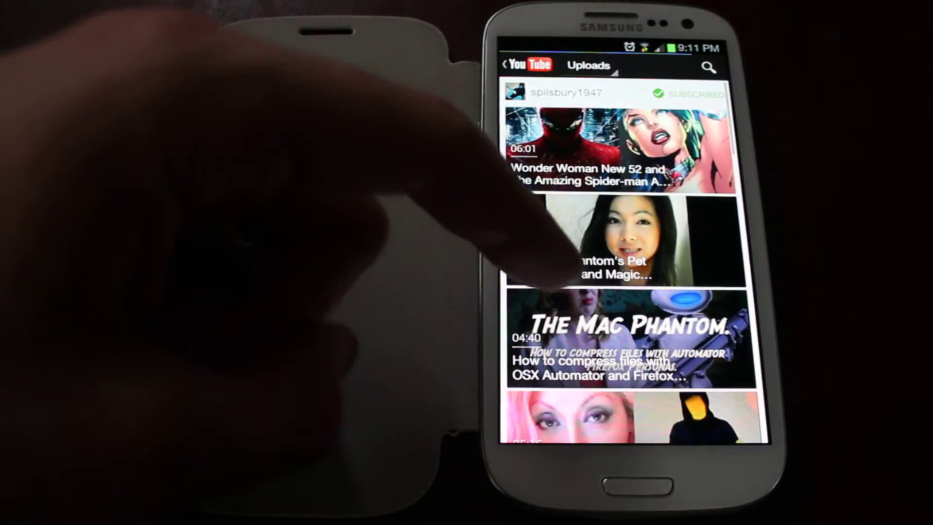
pyautogui.scroll(-3, 562, 273)
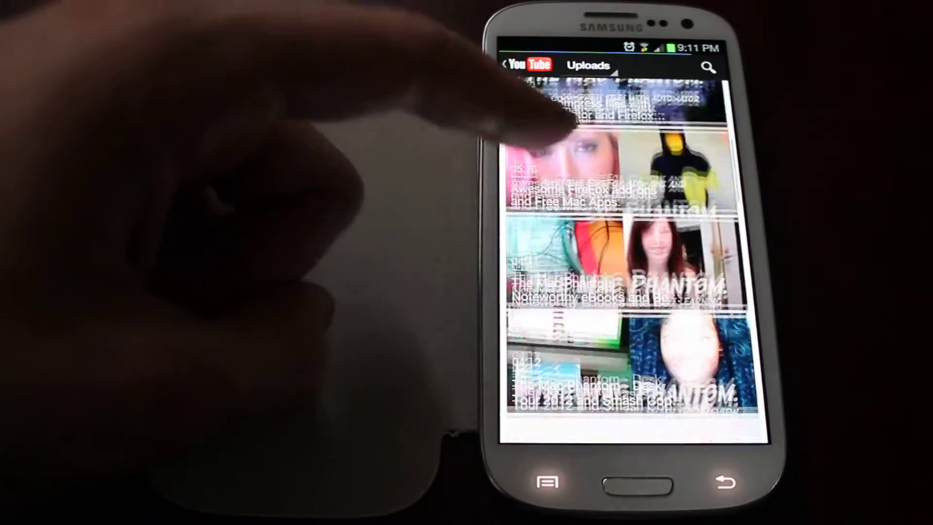
pyautogui.scroll(-3, 562, 219)
pyautogui.scroll(-2, 552, 198)
pyautogui.scroll(3, 520, 209)
pyautogui.scroll(3, 547, 292)
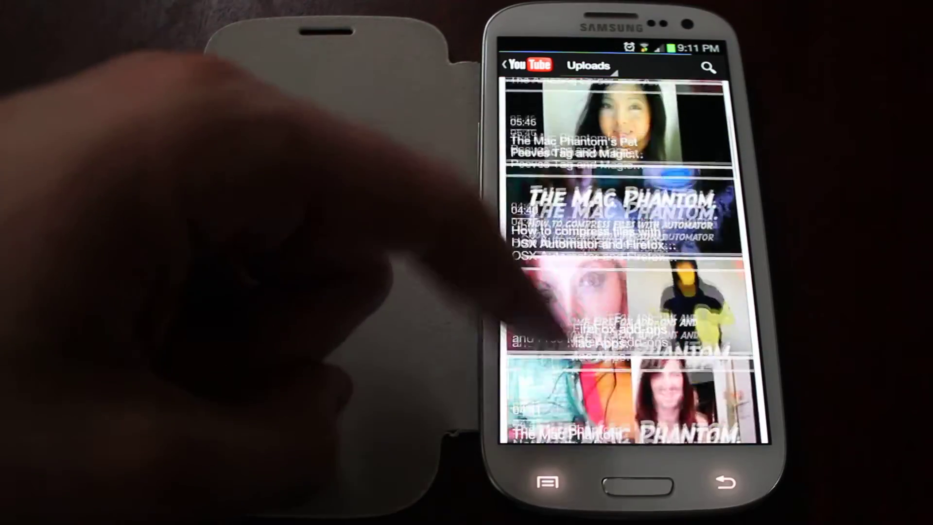
pyautogui.scroll(2, 540, 291)
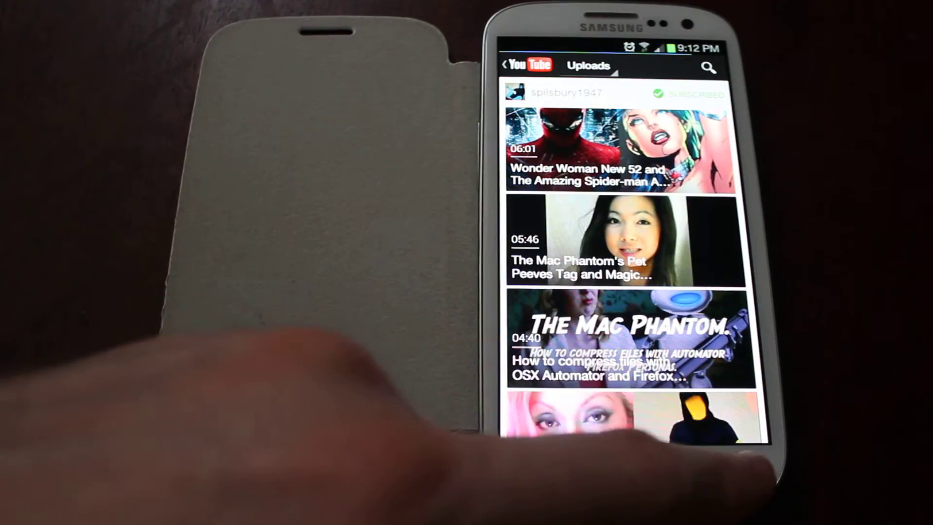
pyautogui.click(758, 467)
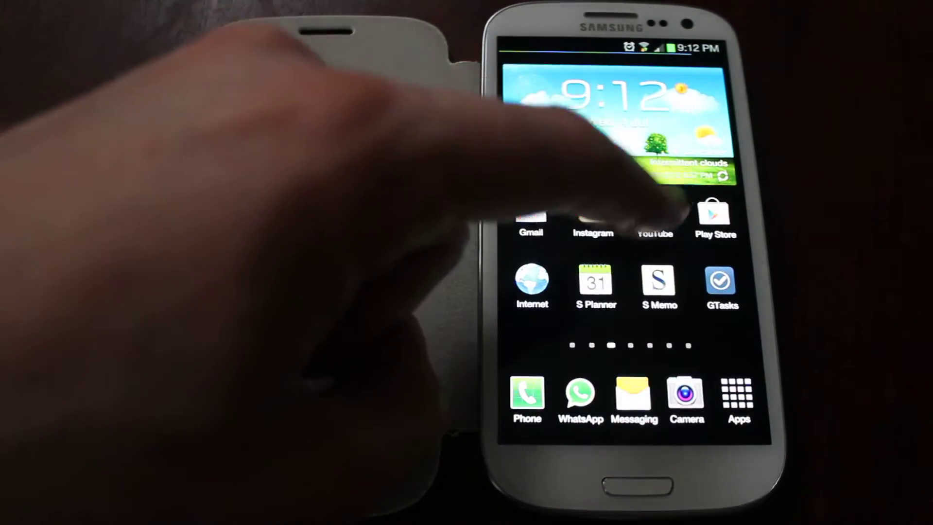
# Relaunch YouTube and open theopinionatedreview's account page from the drawer
pyautogui.click(657, 216)
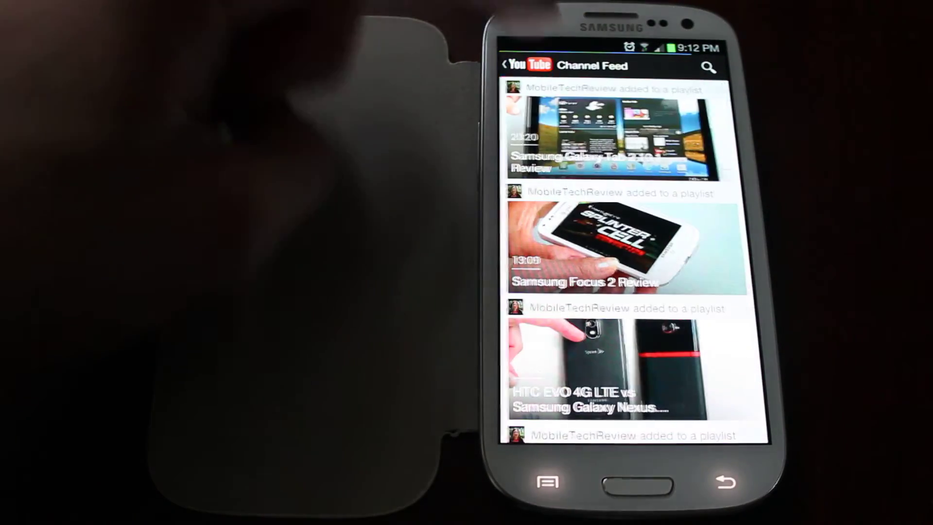
pyautogui.click(526, 65)
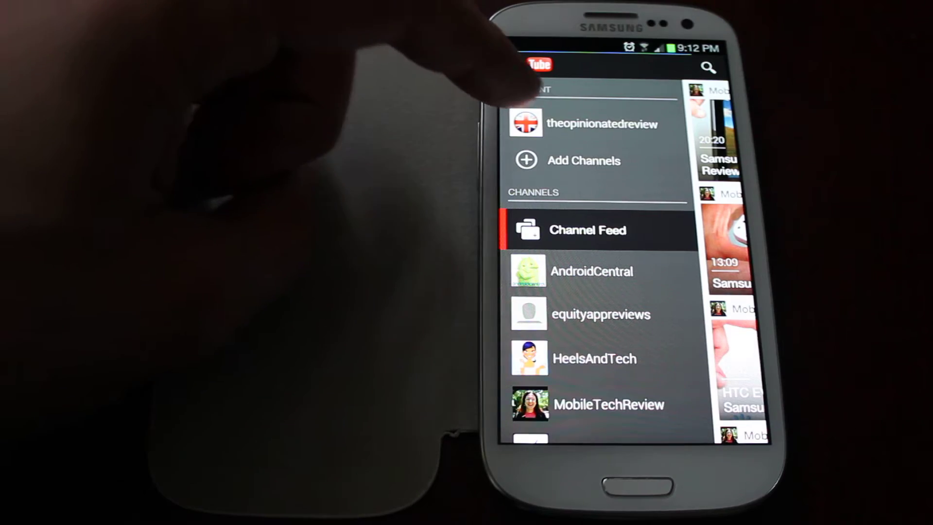
pyautogui.click(537, 123)
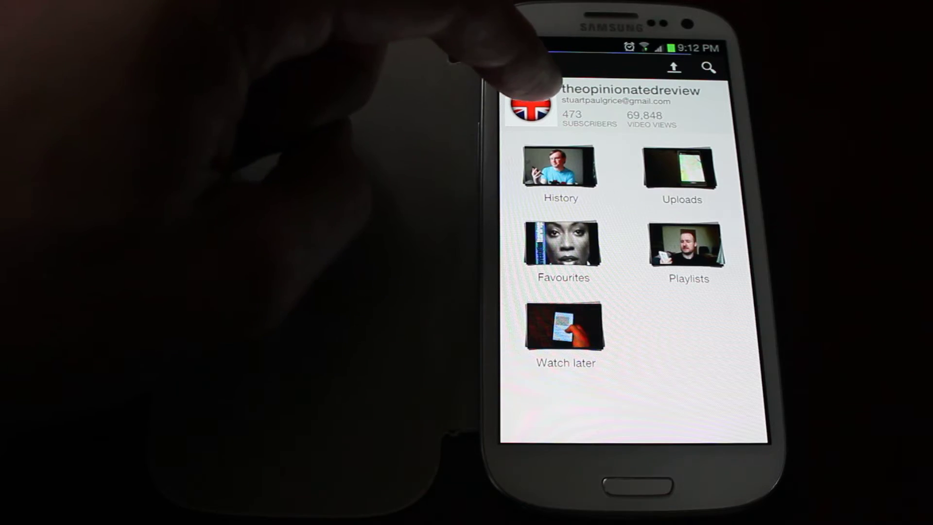
# Sign out of YouTube and view the signed-out Trending feed and categories
pyautogui.click(547, 482)
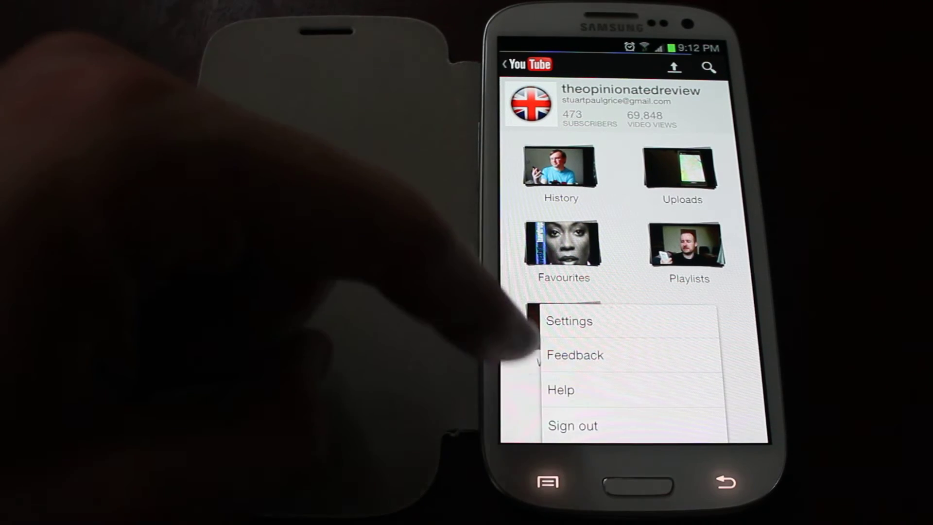
pyautogui.click(594, 423)
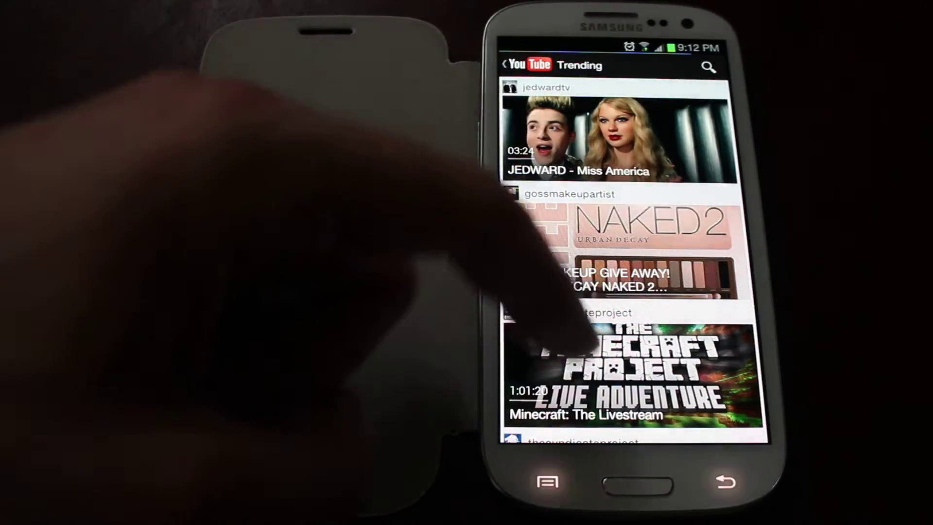
pyautogui.scroll(-5, 627, 292)
pyautogui.scroll(3, 627, 292)
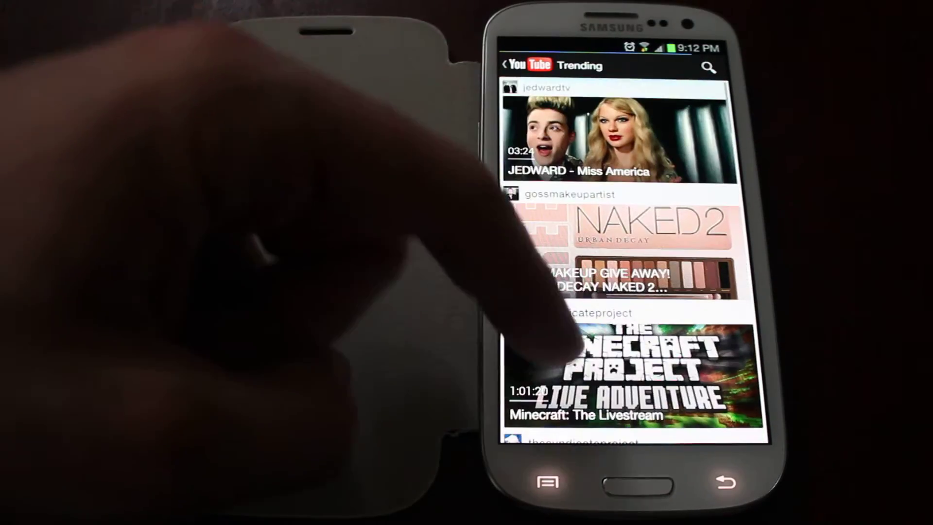
pyautogui.scroll(-5, 627, 292)
pyautogui.scroll(5, 627, 292)
pyautogui.click(526, 65)
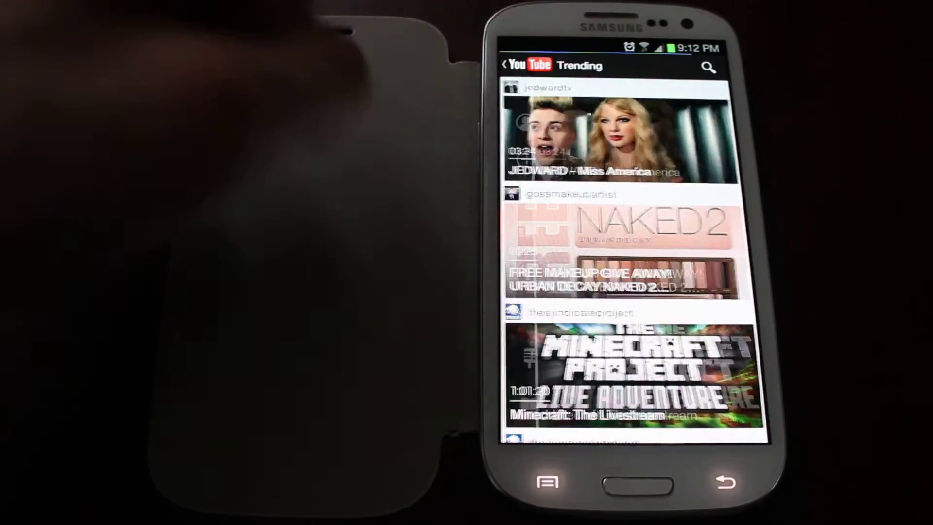
pyautogui.scroll(-3, 583, 292)
pyautogui.scroll(-4, 598, 277)
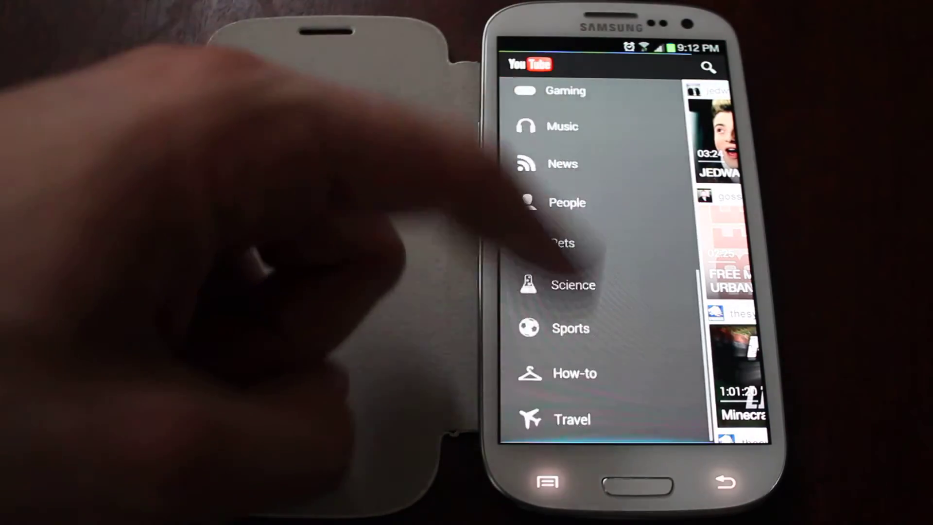
pyautogui.scroll(6, 598, 277)
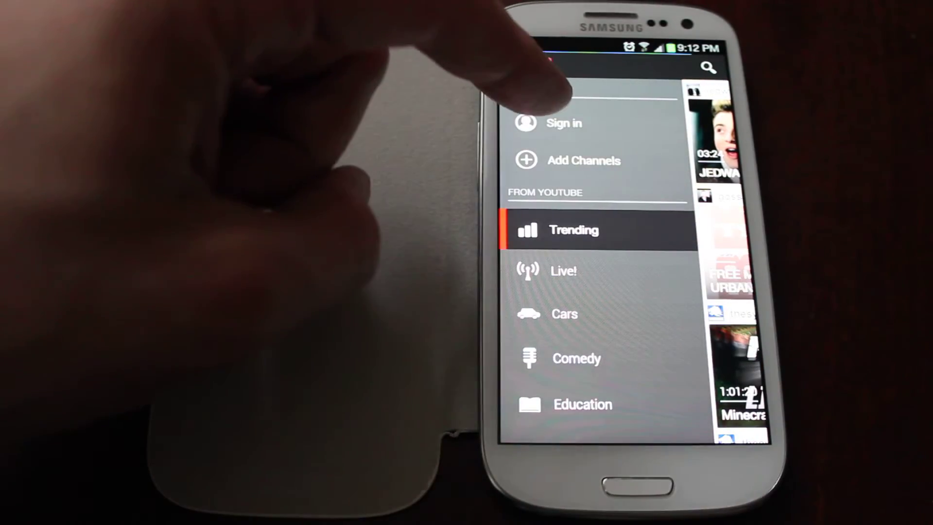
# Sign back in with the third Gmail account and show the account list
pyautogui.click(555, 122)
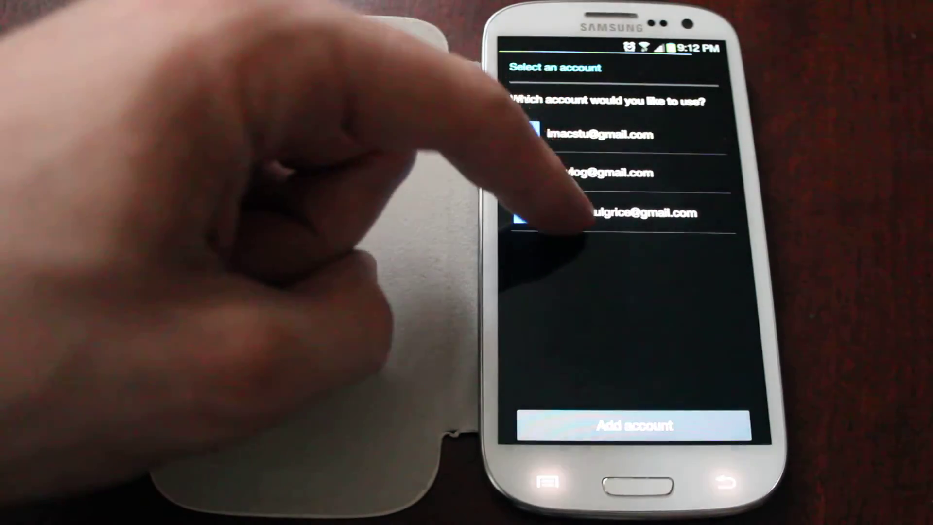
pyautogui.click(576, 212)
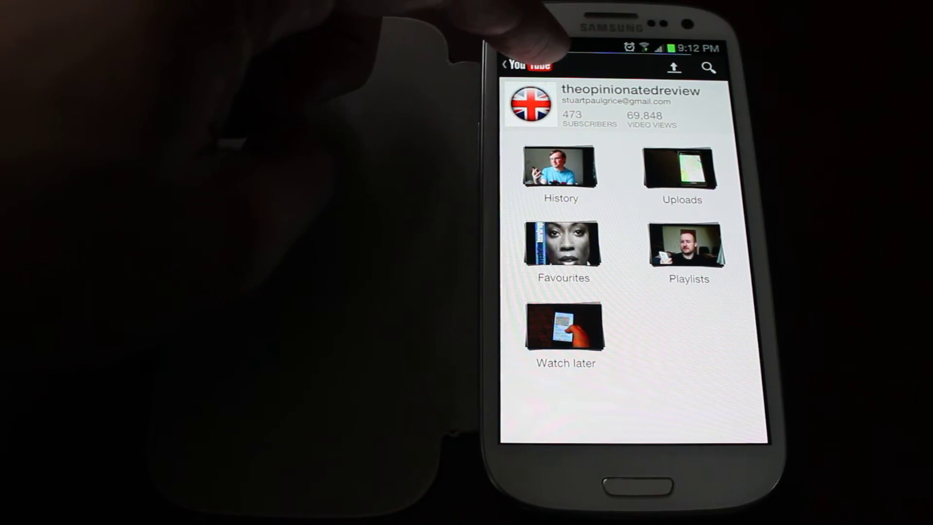
pyautogui.click(527, 64)
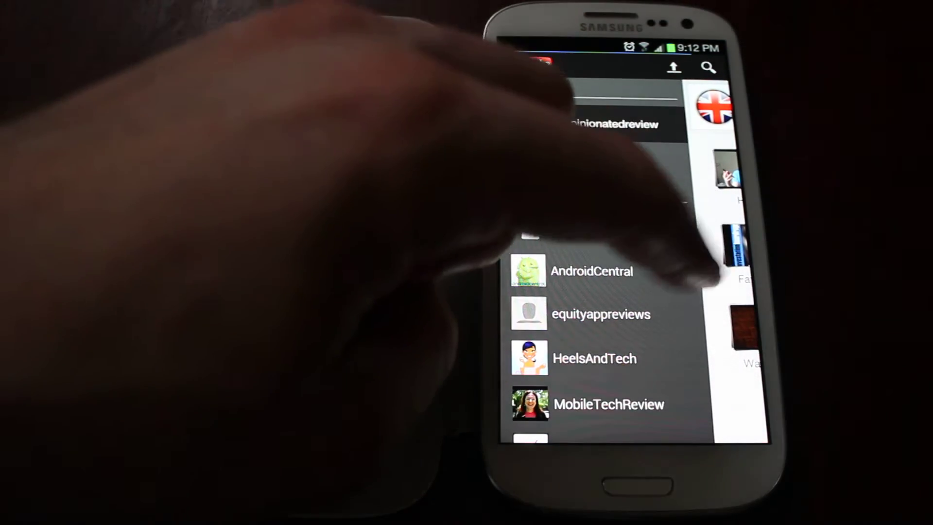
pyautogui.click(602, 125)
pyautogui.click(526, 64)
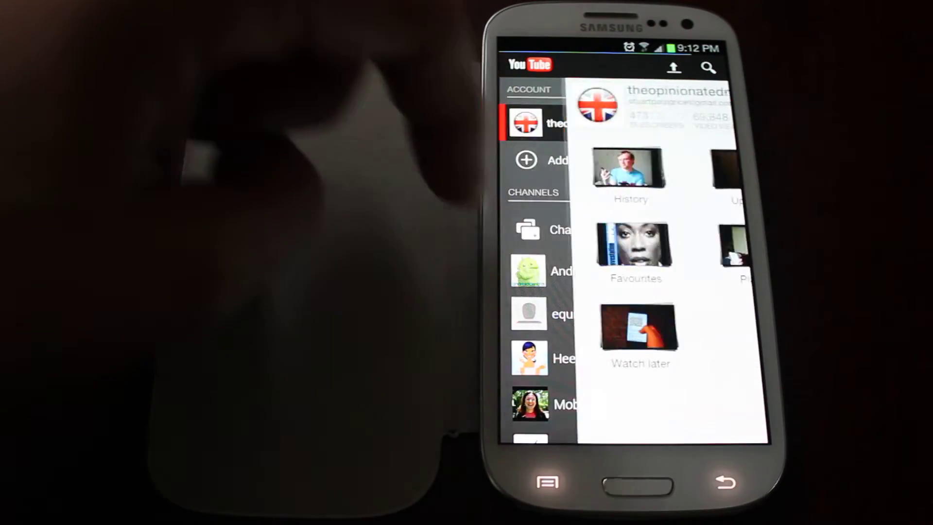
pyautogui.click(526, 64)
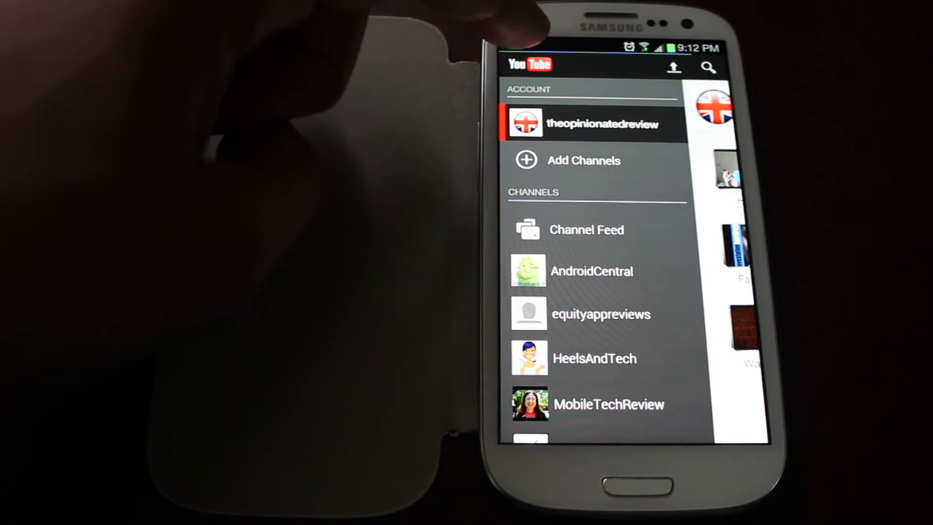
pyautogui.click(527, 64)
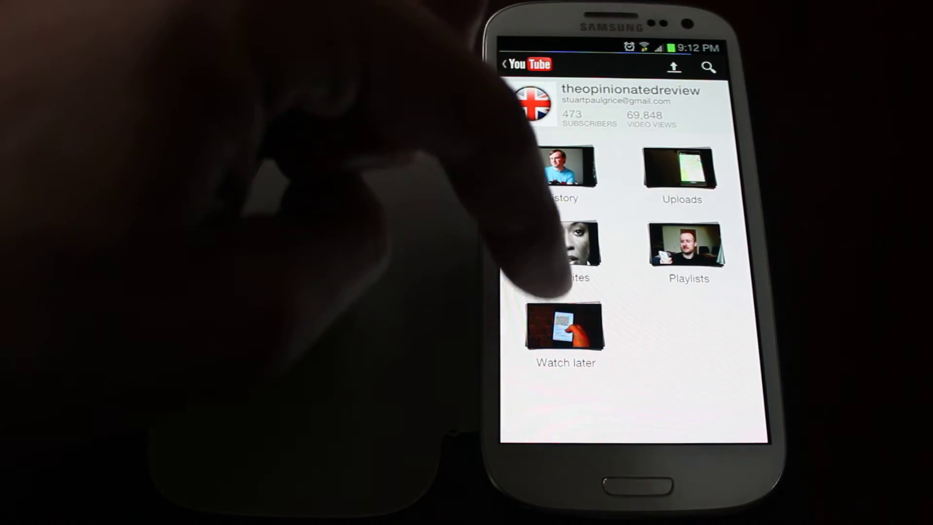
pyautogui.click(526, 65)
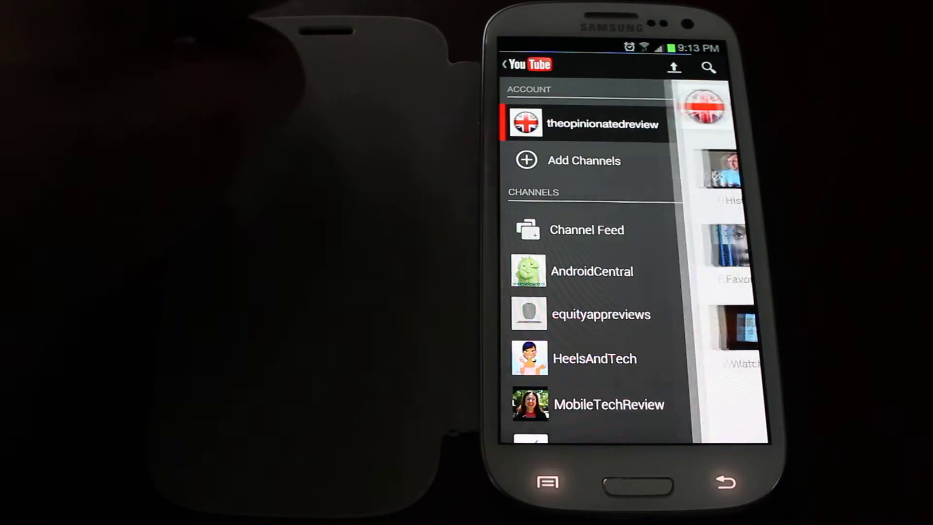
pyautogui.scroll(-3, 583, 291)
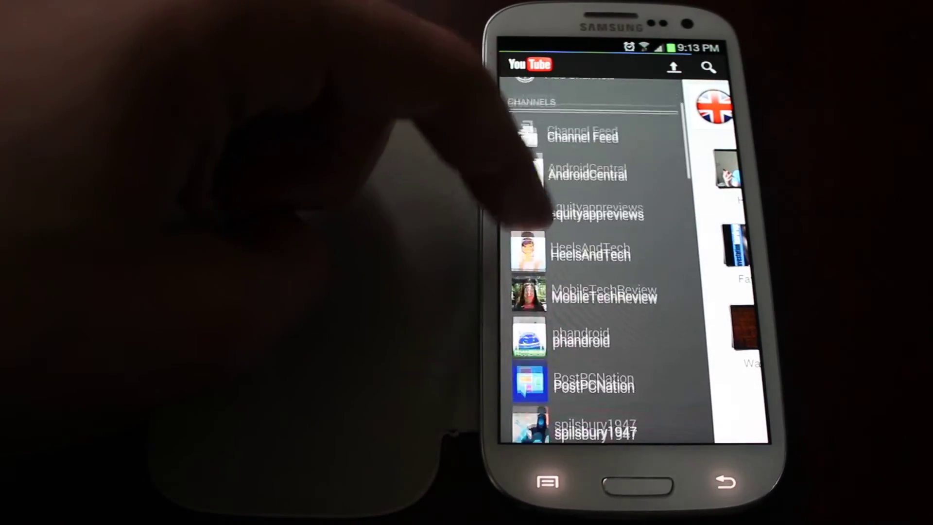
pyautogui.scroll(-1, 583, 255)
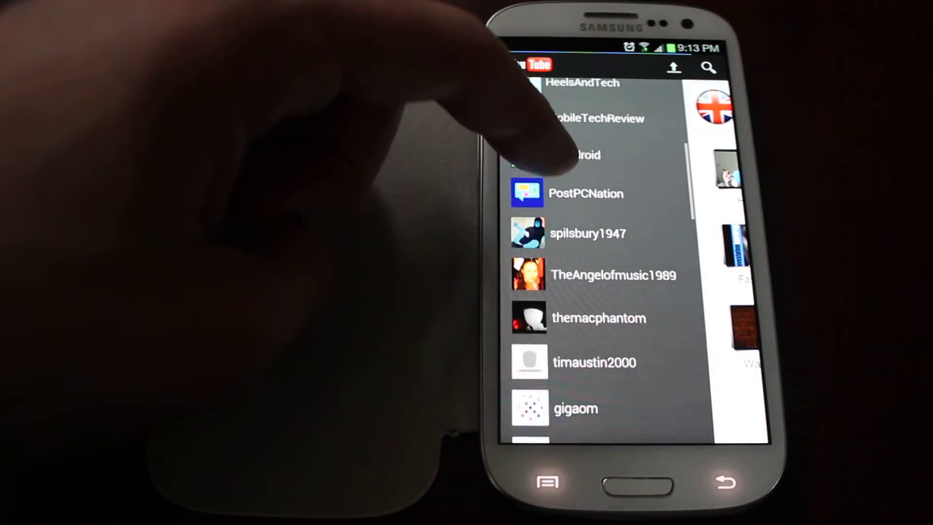
pyautogui.scroll(-1, 583, 255)
pyautogui.scroll(10, 598, 255)
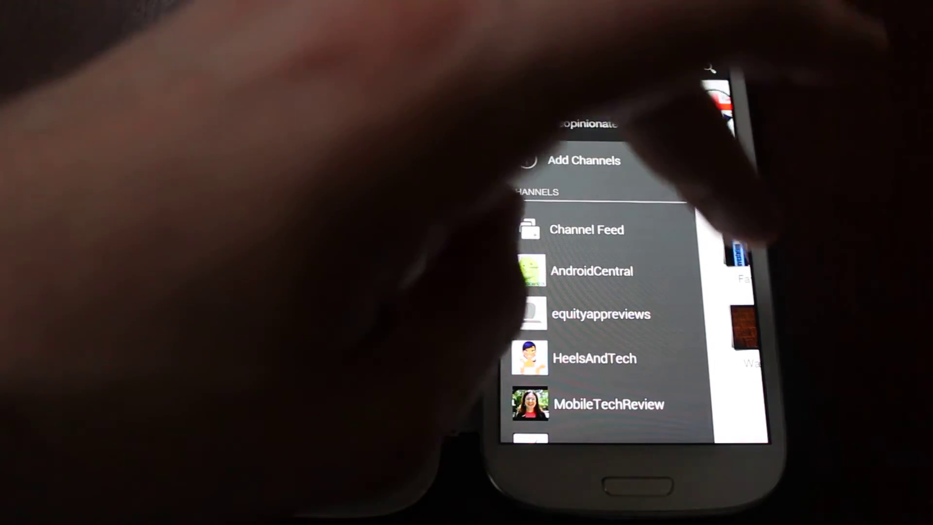
pyautogui.moveTo(700, 219)
pyautogui.mouseDown()
pyautogui.moveTo(554, 219)
pyautogui.moveTo(686, 219)
pyautogui.mouseUp()
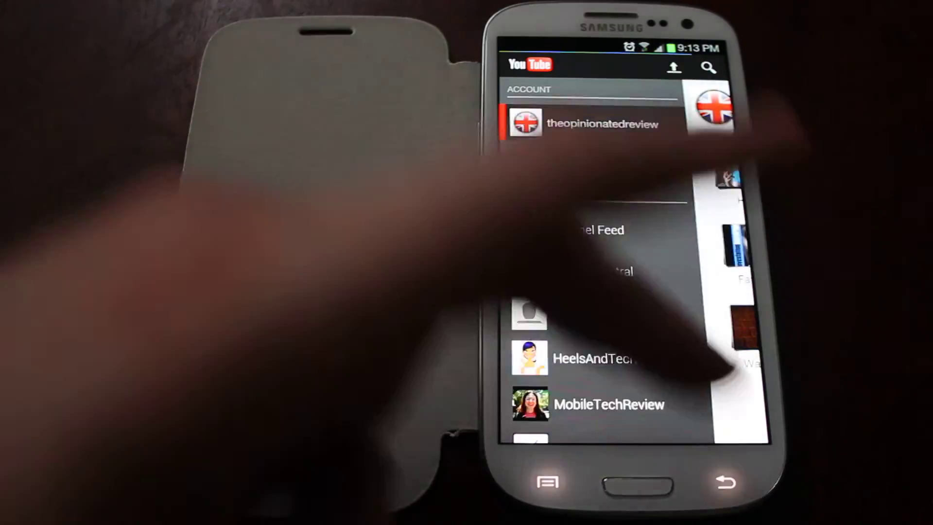
pyautogui.click(602, 124)
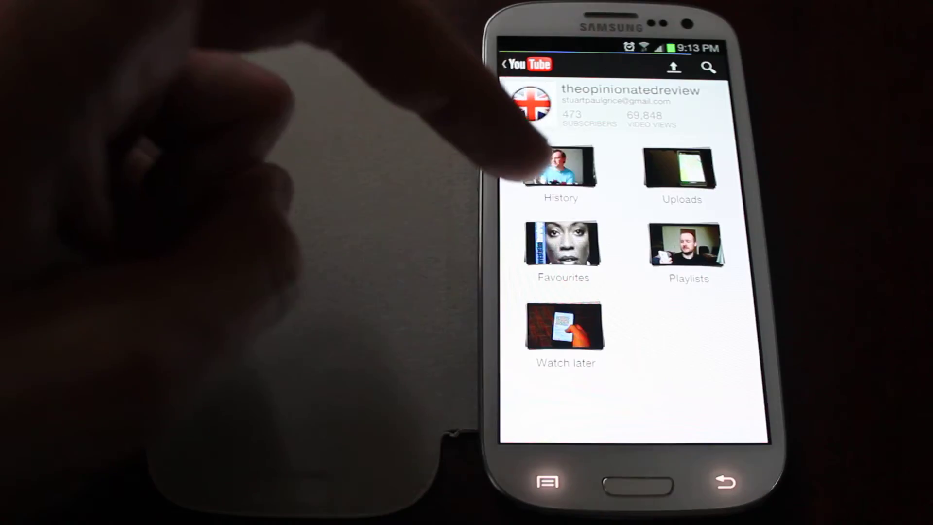
# Exit to the home screen and reopen YouTube on the Channel Feed
pyautogui.click(637, 486)
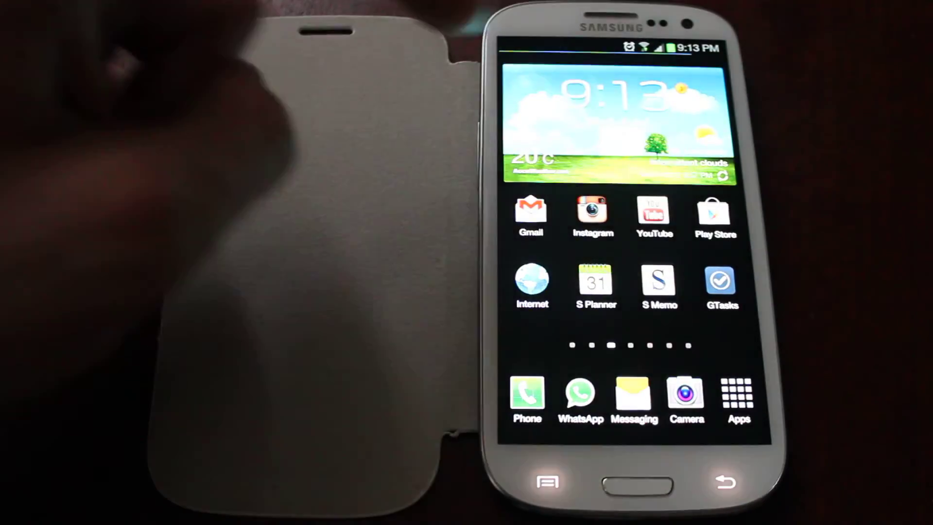
pyautogui.click(654, 211)
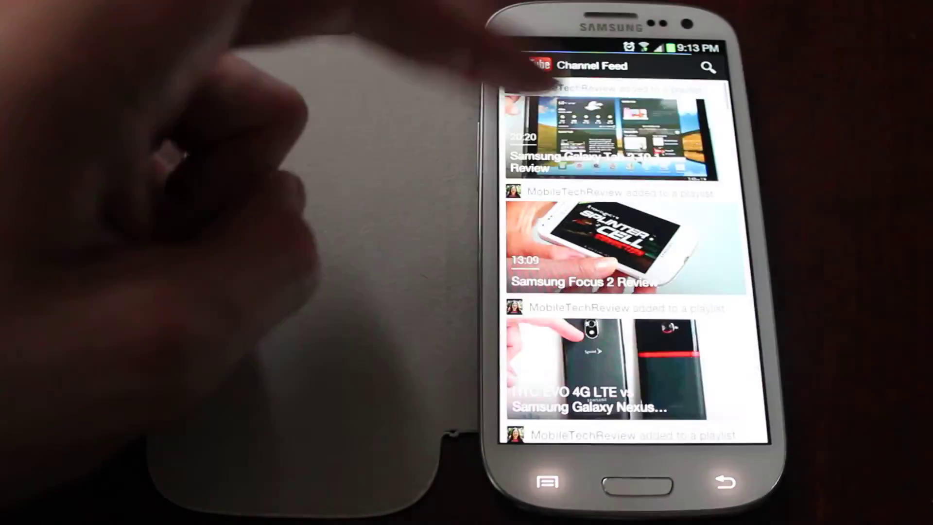
pyautogui.scroll(-5, 619, 255)
pyautogui.scroll(-5, 619, 255)
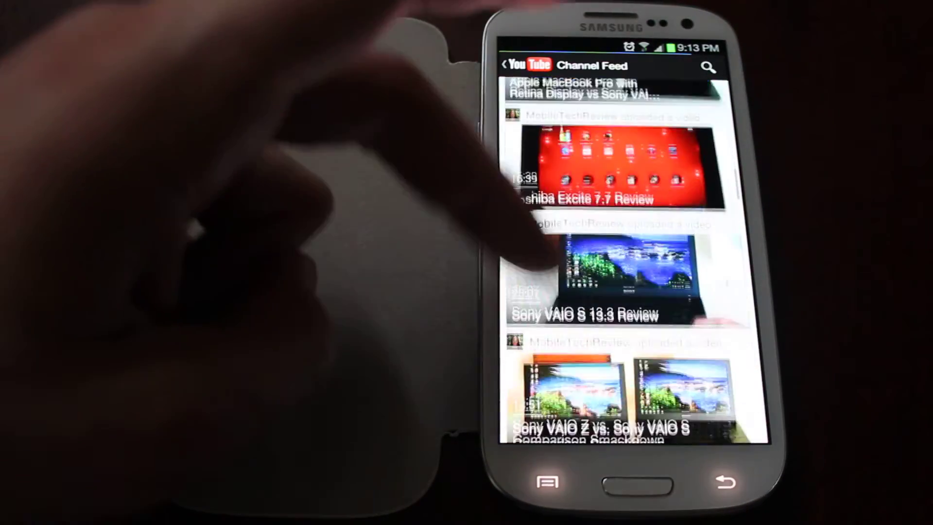
pyautogui.scroll(-3, 619, 256)
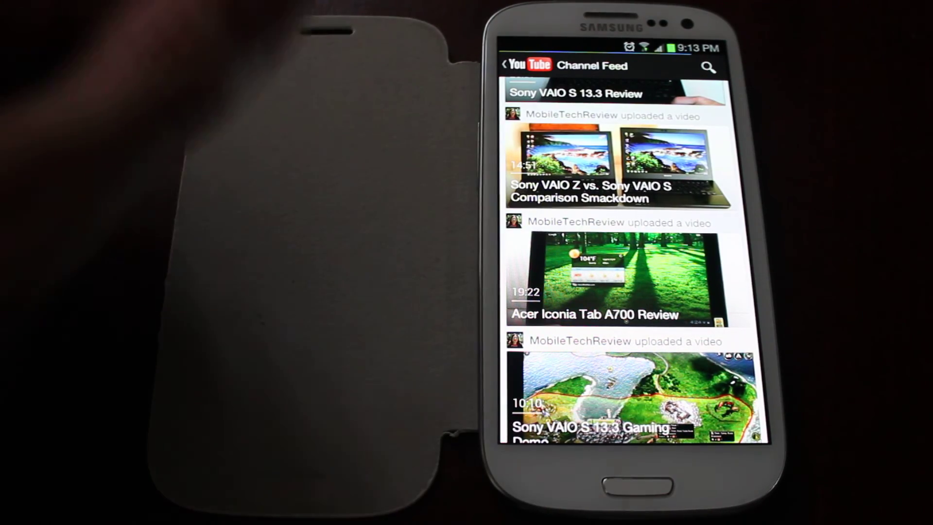
pyautogui.scroll(-2, 543, 409)
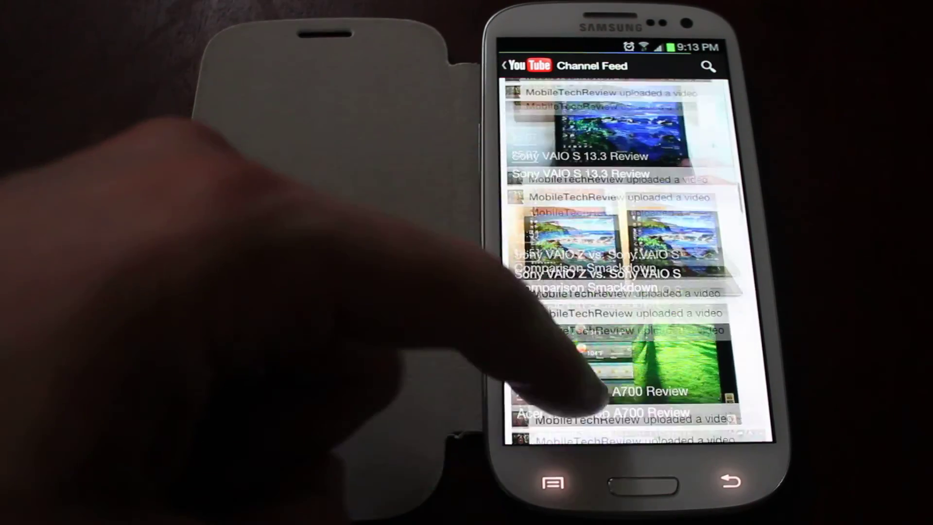